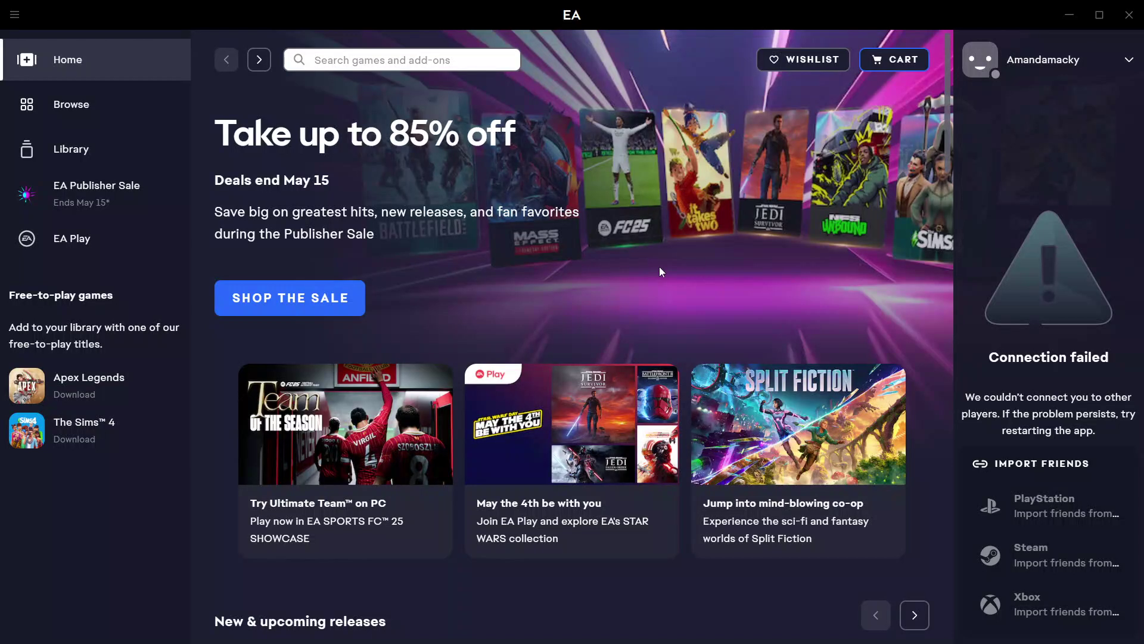
Switch from the EA app to Chrome showing the ea.com PC Games page
{"action": "key", "text": "alt+Tab"}
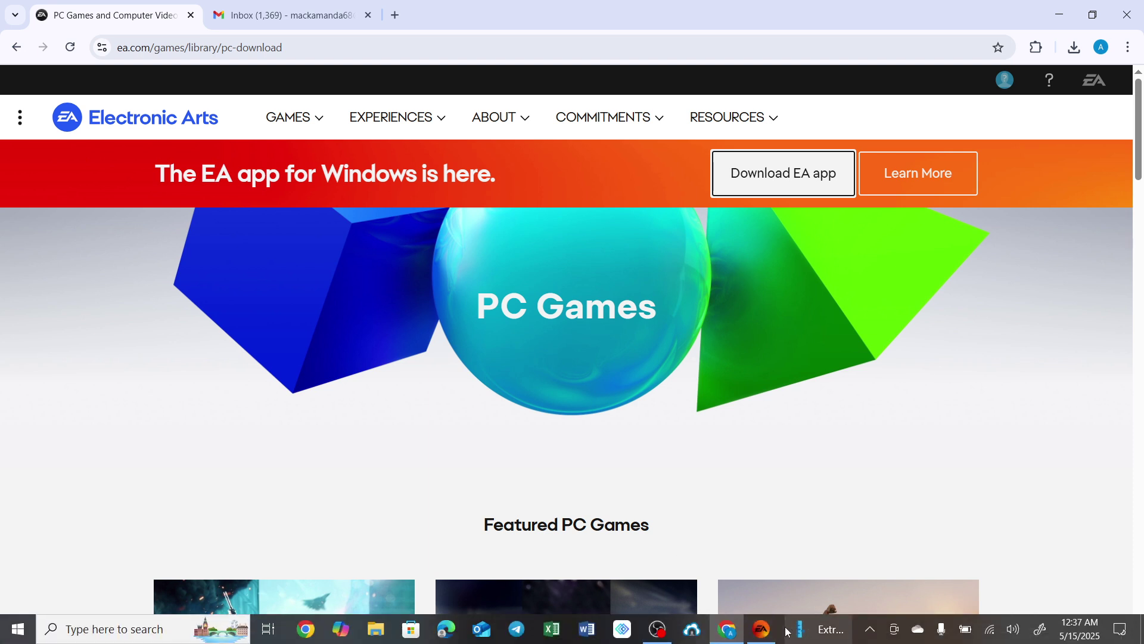
Bring the EA app window to the front from the Windows taskbar
{"action": "left_click", "coordinate": [763, 630]}
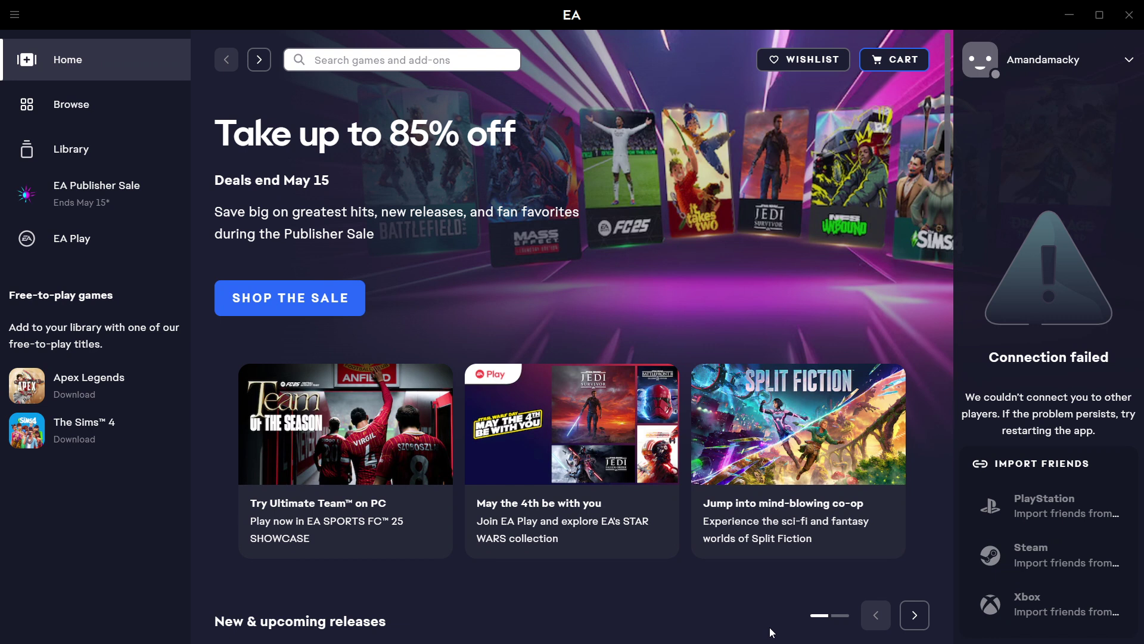
{"action": "key", "text": "alt+Right"}
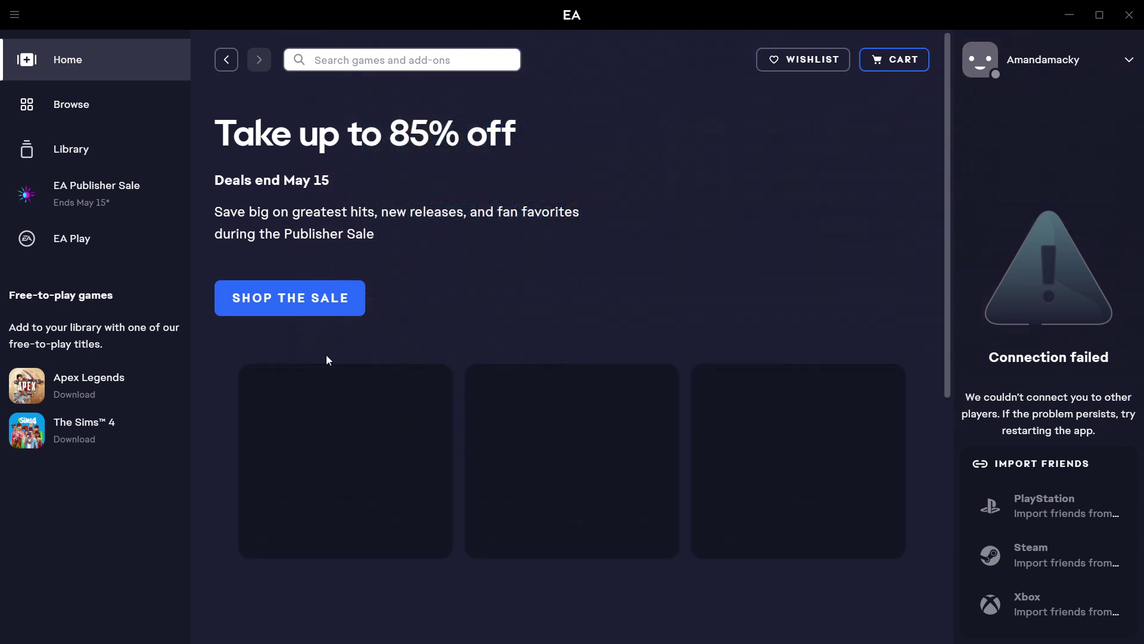
{"action": "left_click", "coordinate": [1072, 17]}
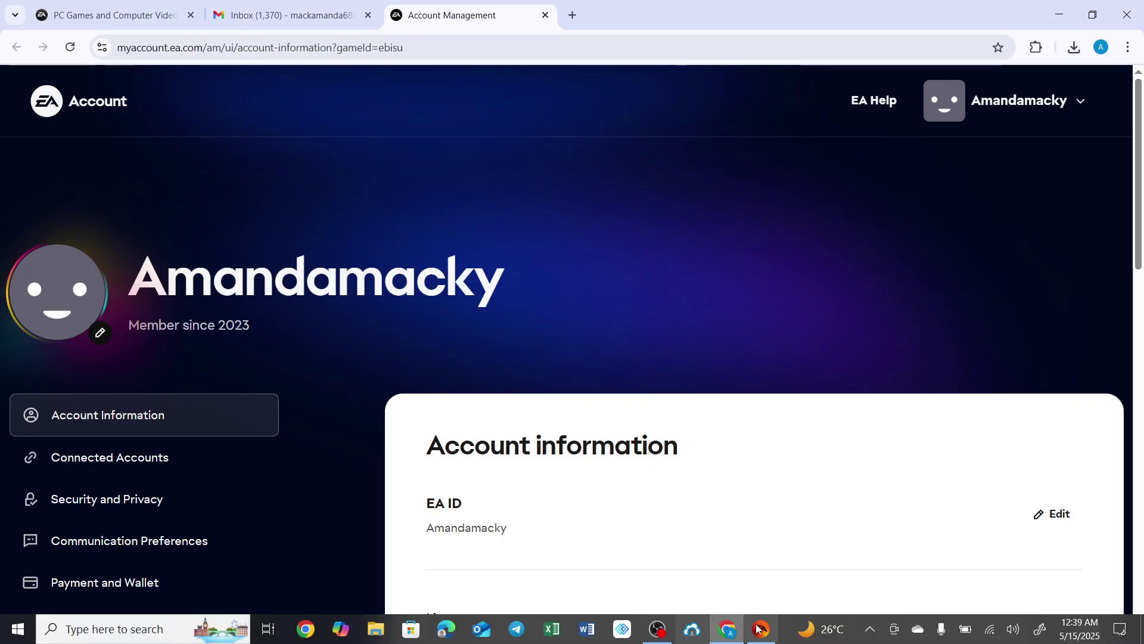
{"action": "left_click", "coordinate": [763, 630]}
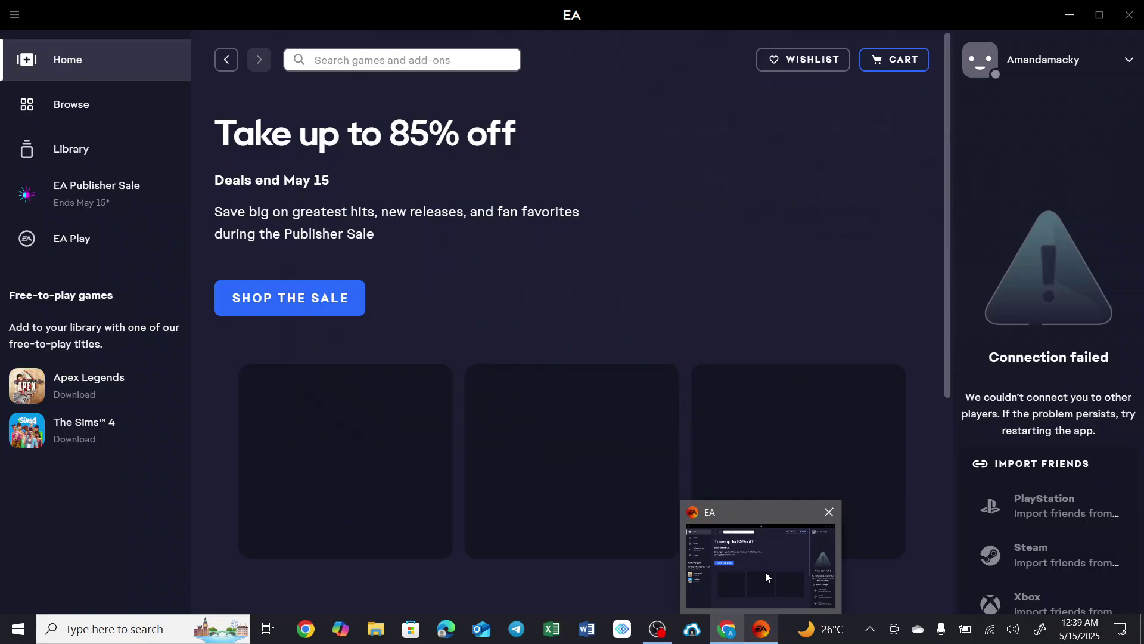
{"action": "left_click", "coordinate": [766, 573]}
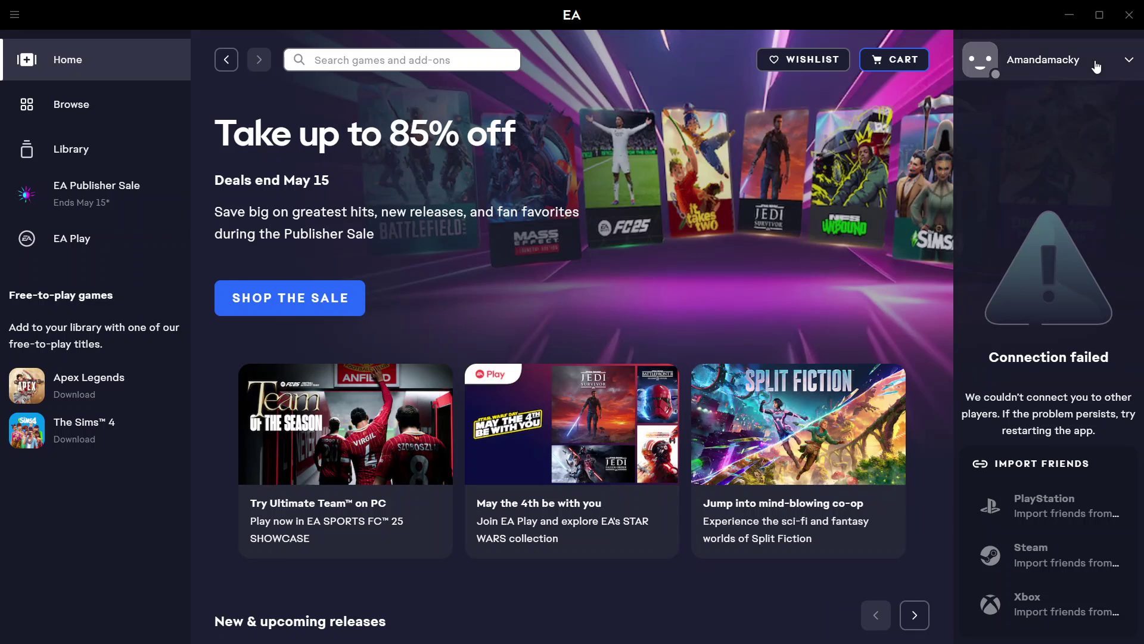
Open Settings from the profile menu, then minimize the EA app to reveal the browser account page
{"action": "left_click", "coordinate": [1097, 66]}
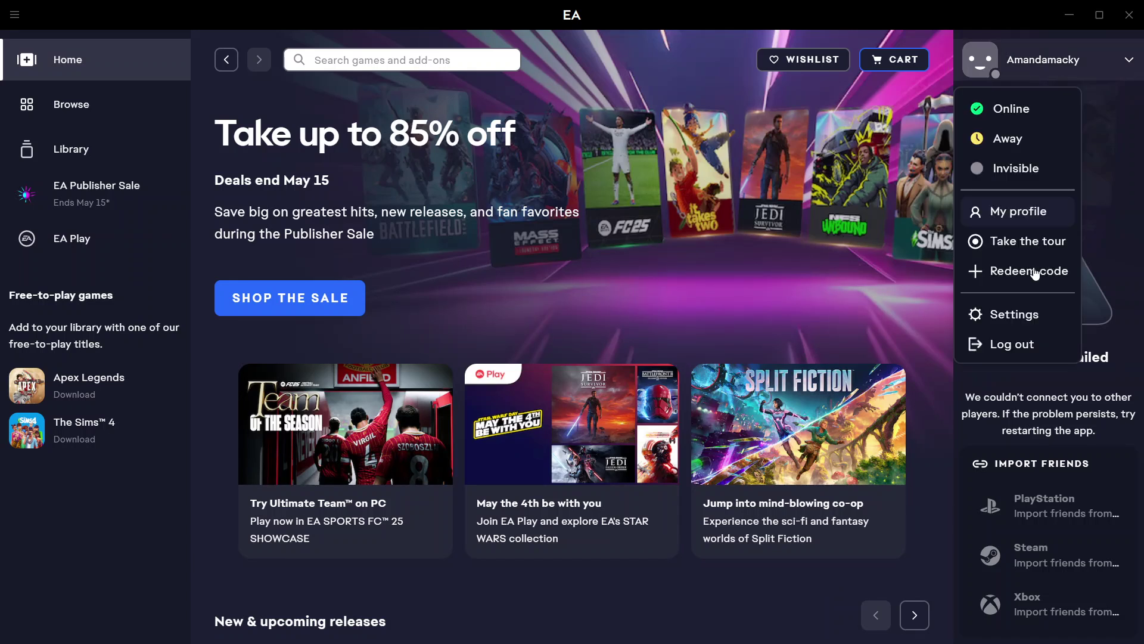
{"action": "left_click", "coordinate": [997, 317]}
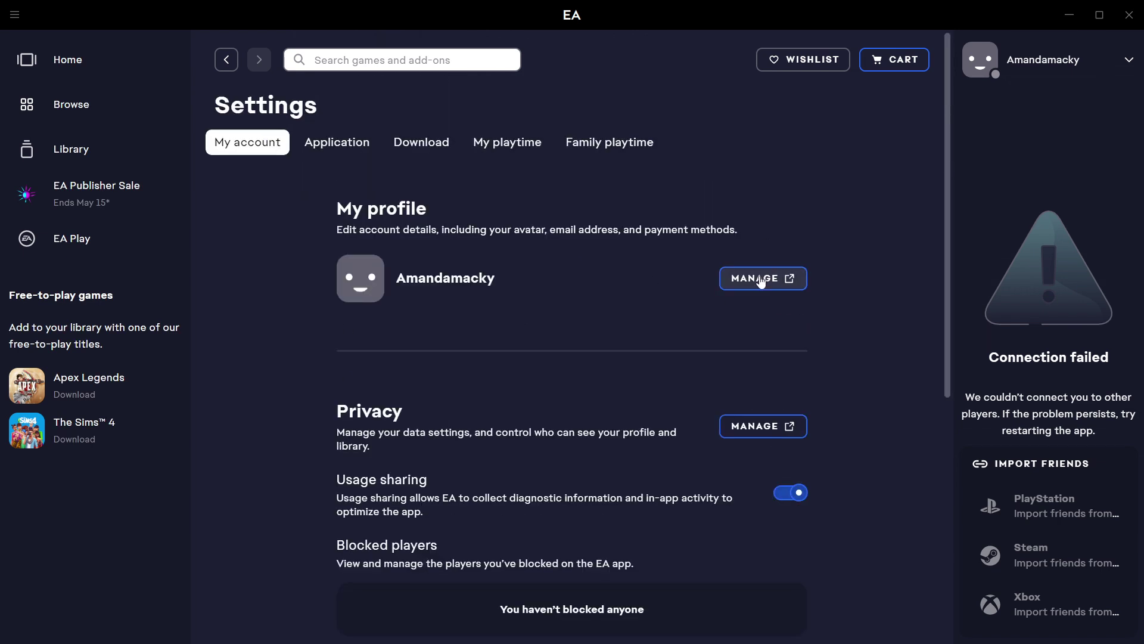
{"action": "left_click", "coordinate": [1061, 13]}
Scroll the Account information page down to Country (Nigeria) and Language (English)
{"action": "scroll", "coordinate": [556, 337], "scroll_direction": "down", "scroll_amount": 3}
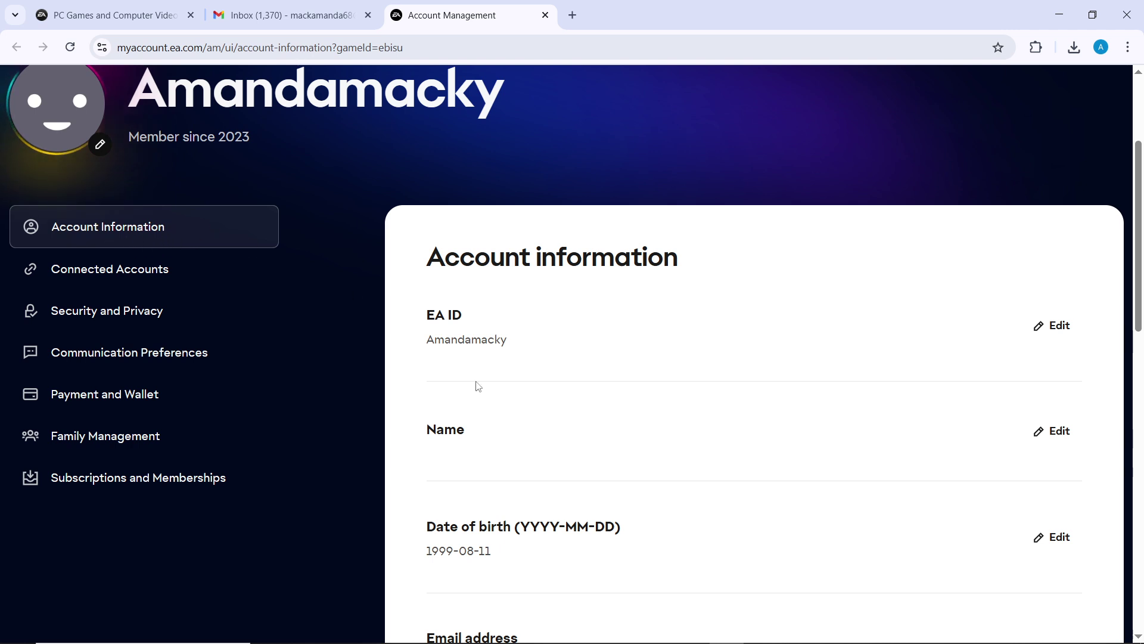
{"action": "scroll", "coordinate": [775, 332], "scroll_direction": "down", "scroll_amount": 1}
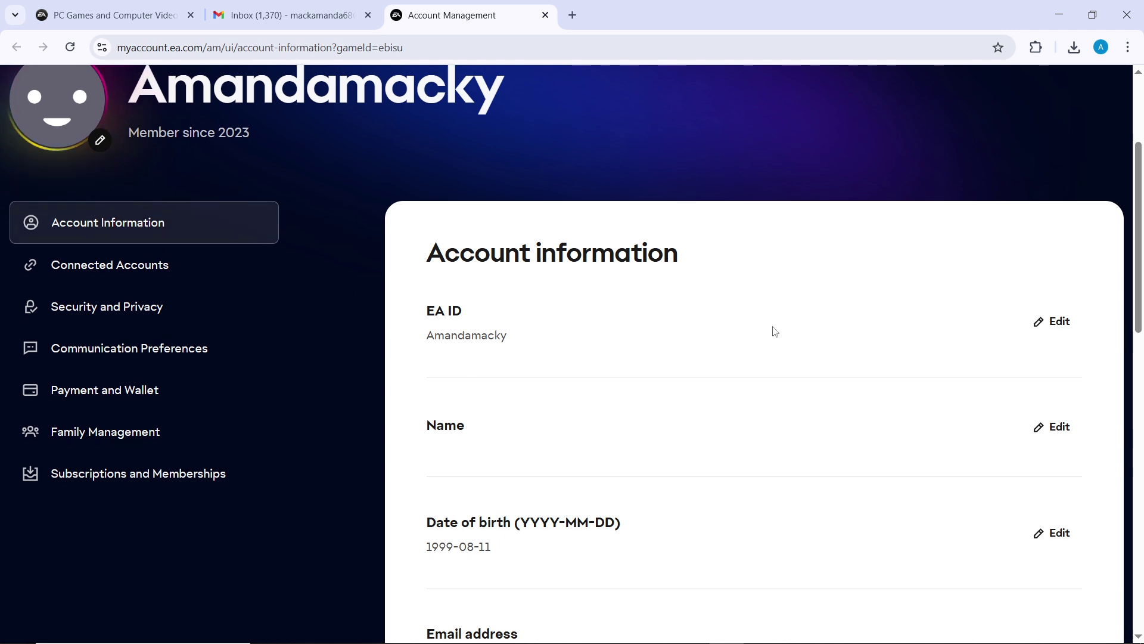
{"action": "scroll", "coordinate": [775, 332], "scroll_direction": "down", "scroll_amount": 9}
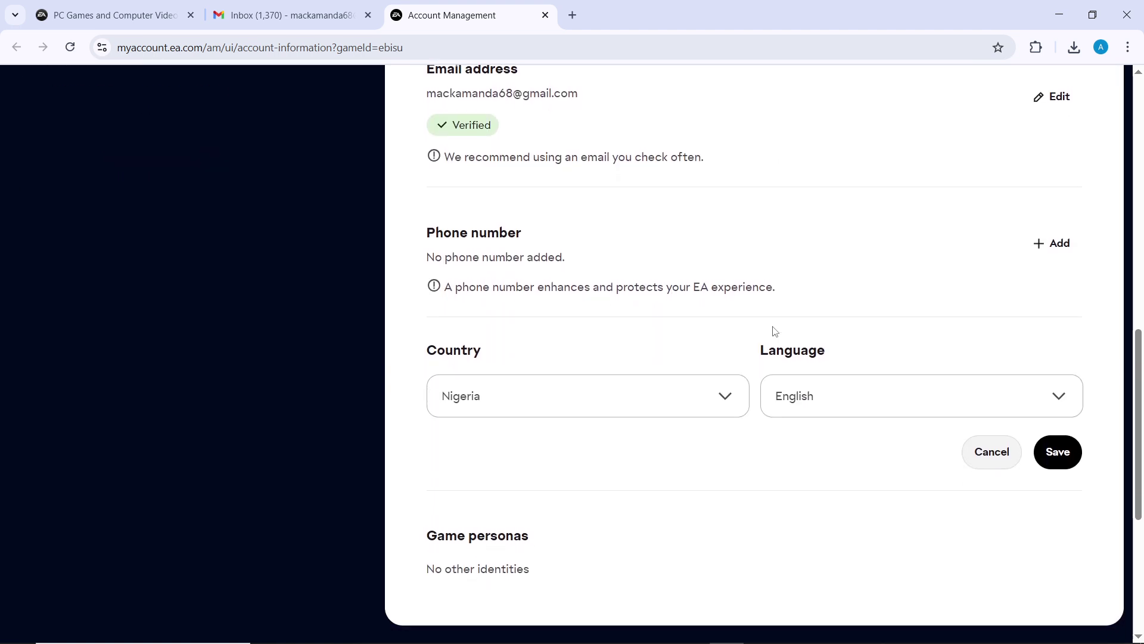
{"action": "scroll", "coordinate": [775, 330], "scroll_direction": "down", "scroll_amount": 1}
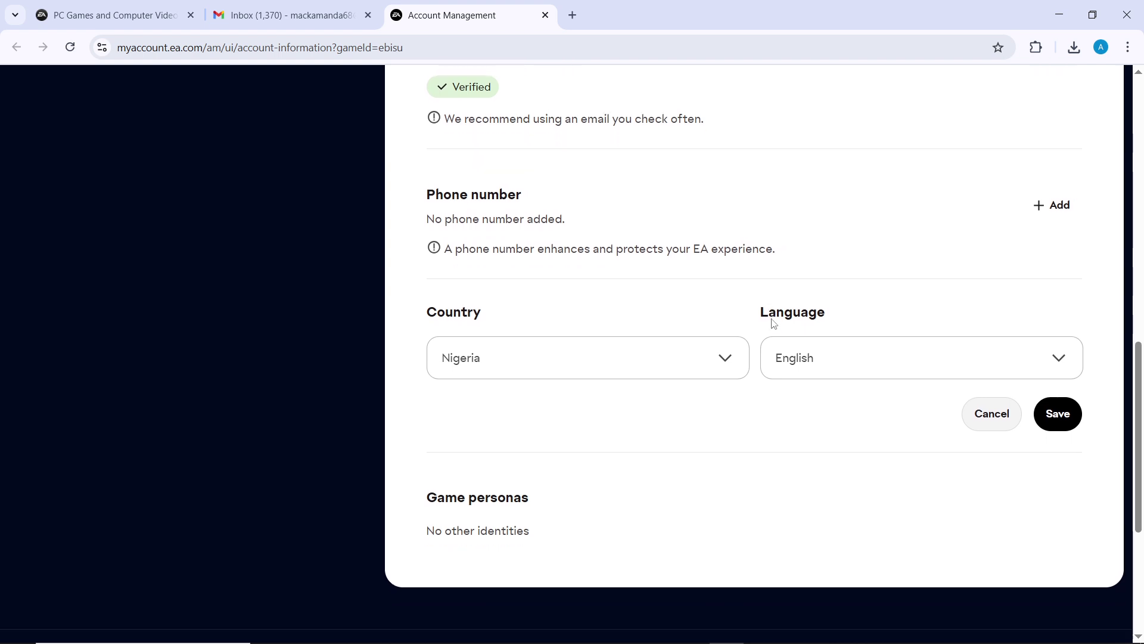
{"action": "scroll", "coordinate": [773, 324], "scroll_direction": "up", "scroll_amount": 1}
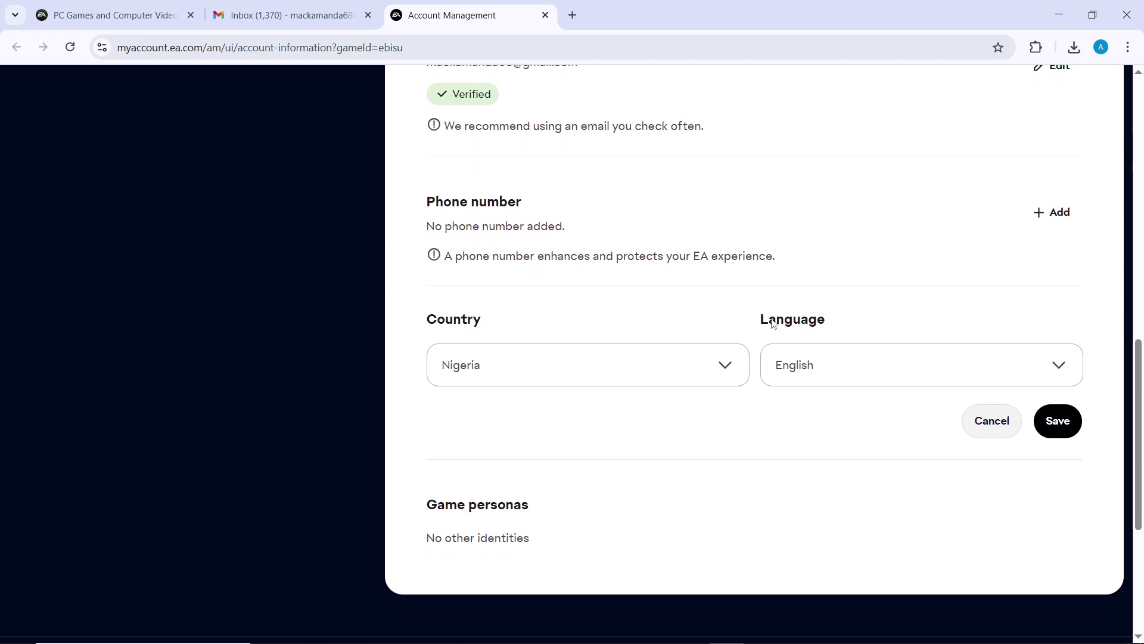
{"action": "scroll", "coordinate": [773, 324], "scroll_direction": "down", "scroll_amount": 1}
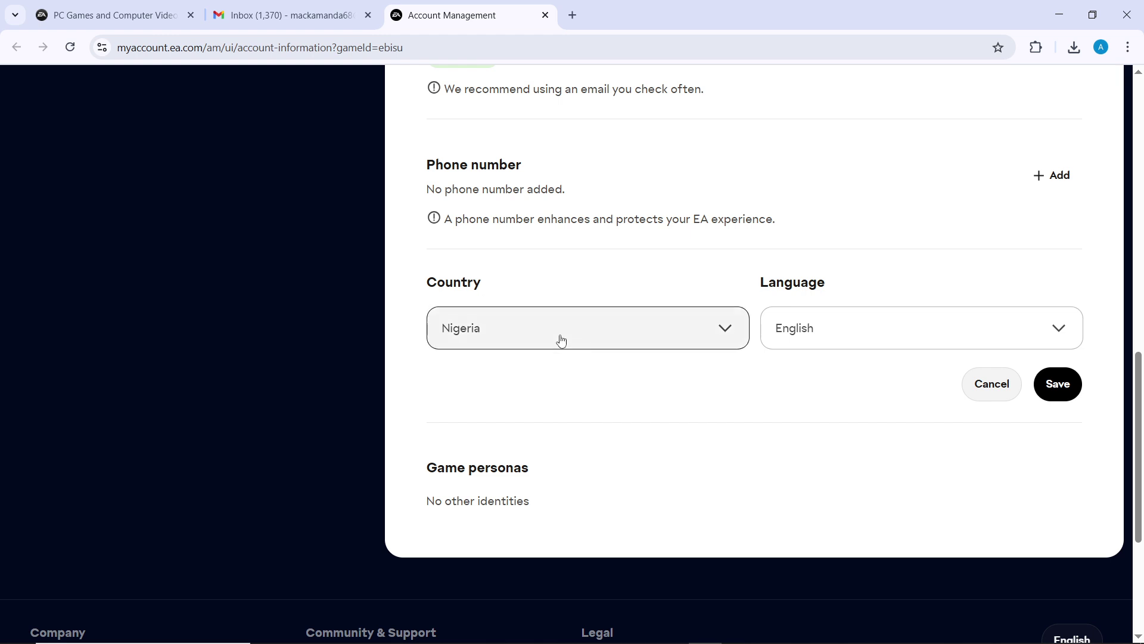
{"action": "left_click", "coordinate": [1002, 397]}
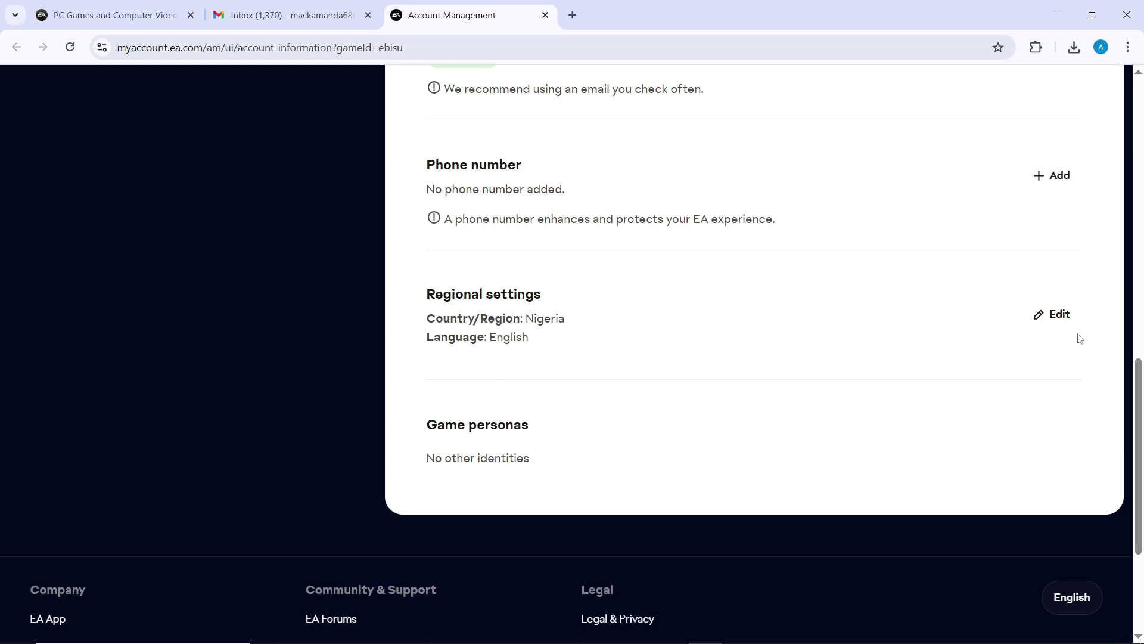
{"action": "left_click", "coordinate": [1047, 320]}
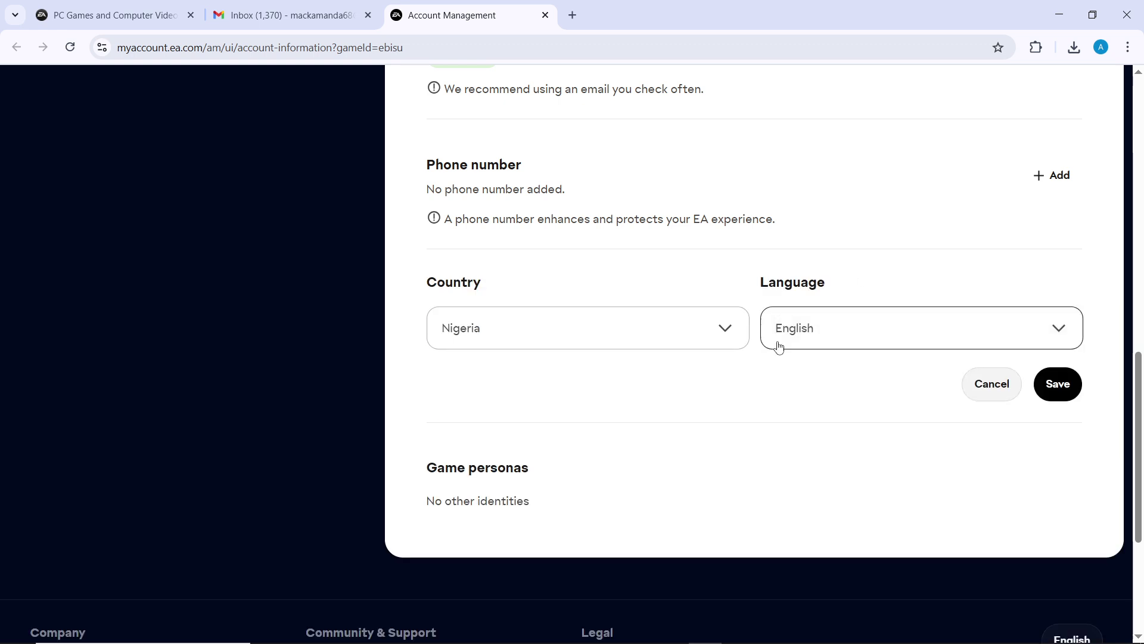
{"action": "left_click", "coordinate": [595, 338]}
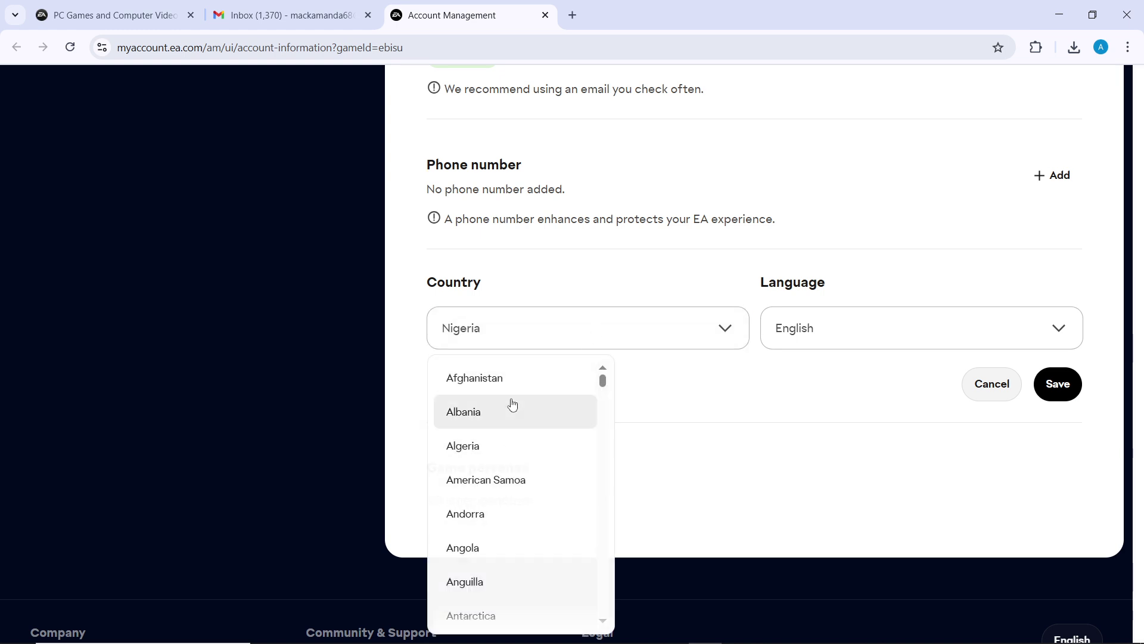
{"action": "left_click", "coordinate": [804, 476]}
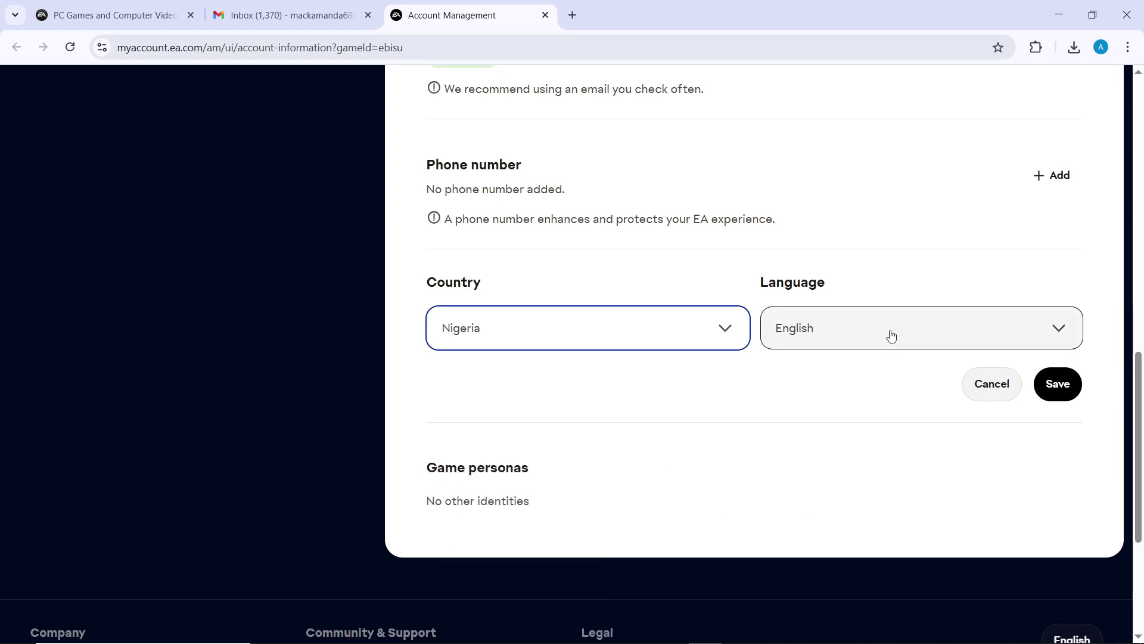